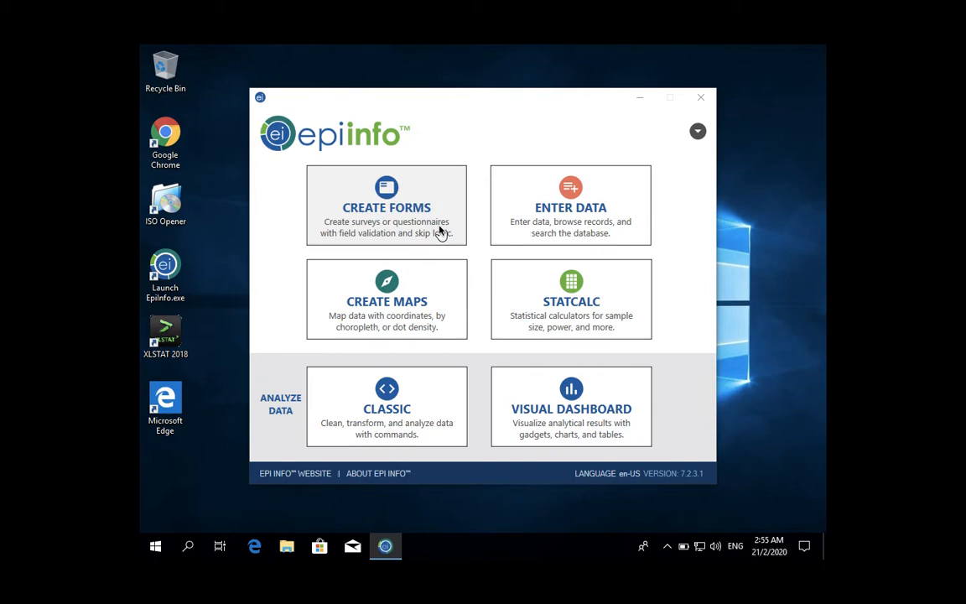
# Open the form-creation module and start a new project named diseasexy
pyautogui.click(410, 215)
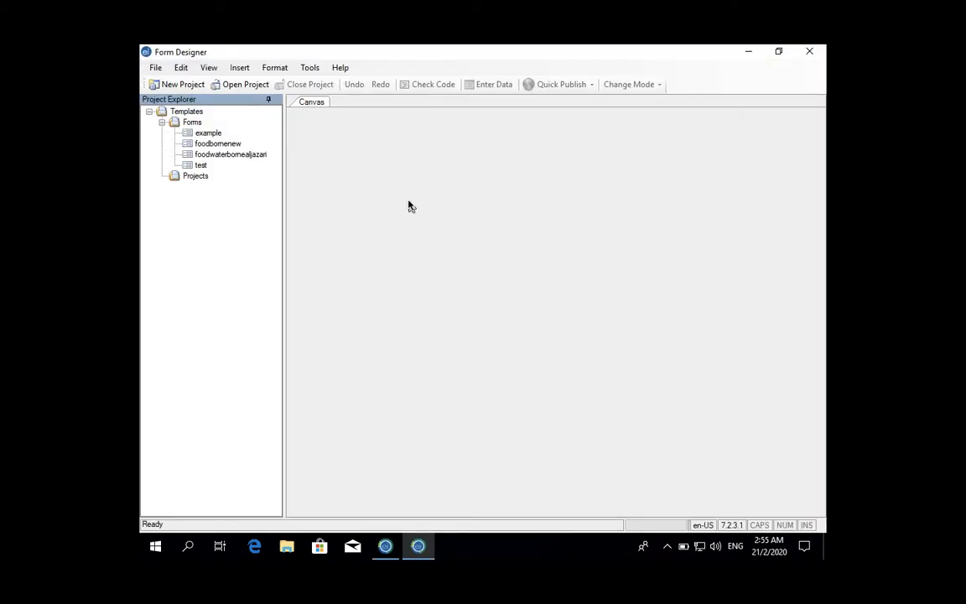
pyautogui.click(163, 123)
pyautogui.click(163, 123)
pyautogui.click(163, 124)
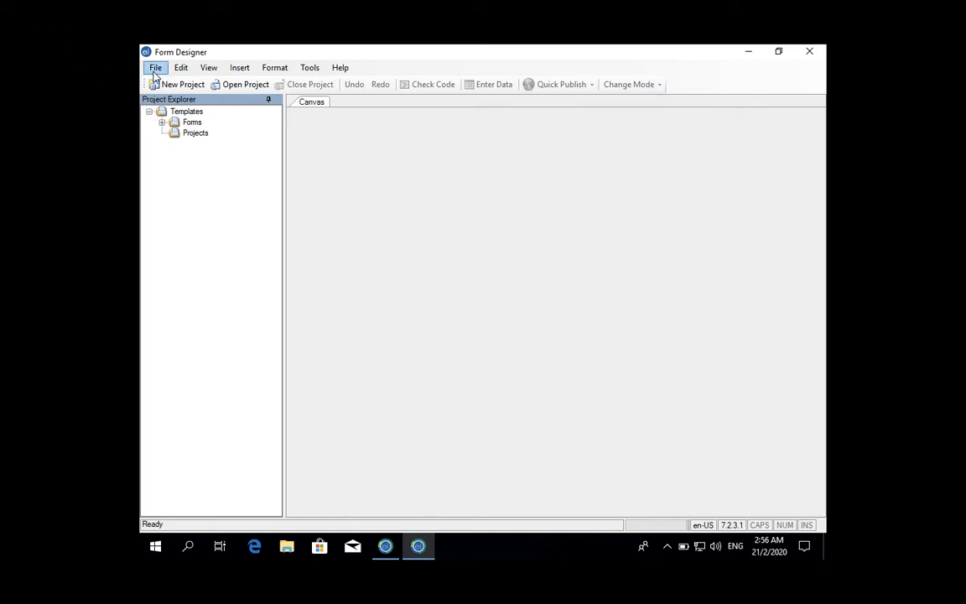
pyautogui.click(176, 86)
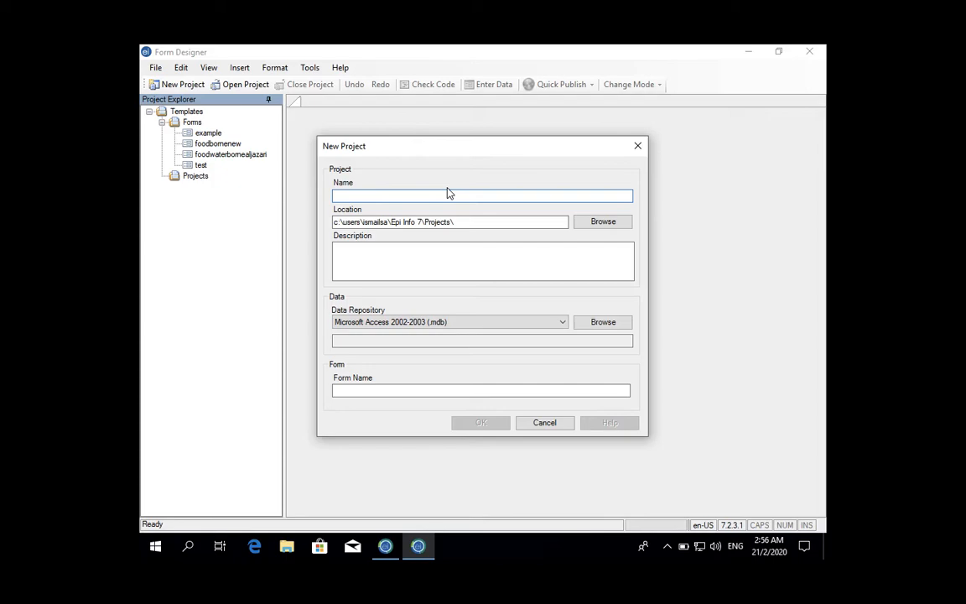
pyautogui.write('diseasexy')
# Set the project location to a new folder named aljazariK1 inside Documents
pyautogui.click(602, 221)
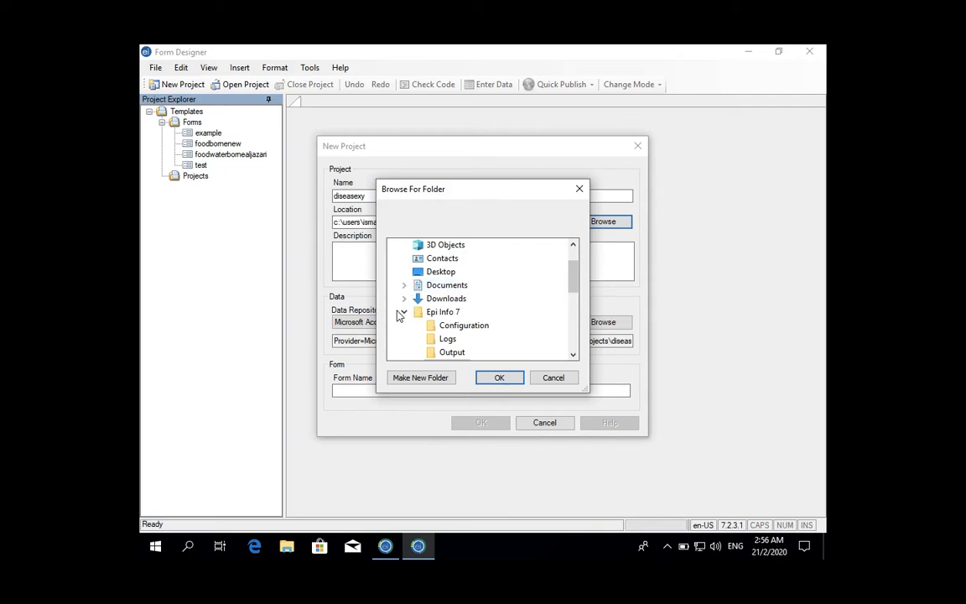
pyautogui.click(403, 312)
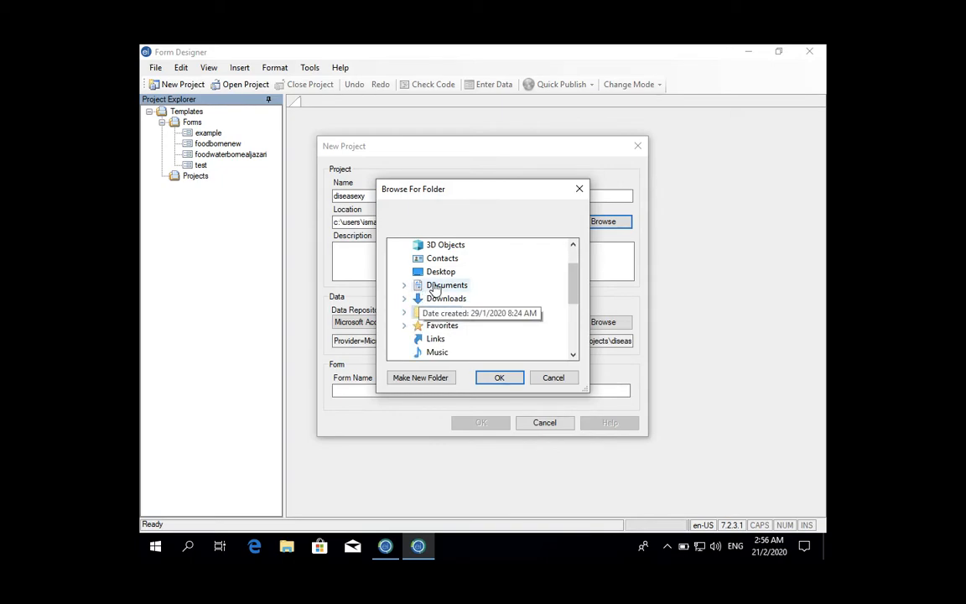
pyautogui.click(403, 285)
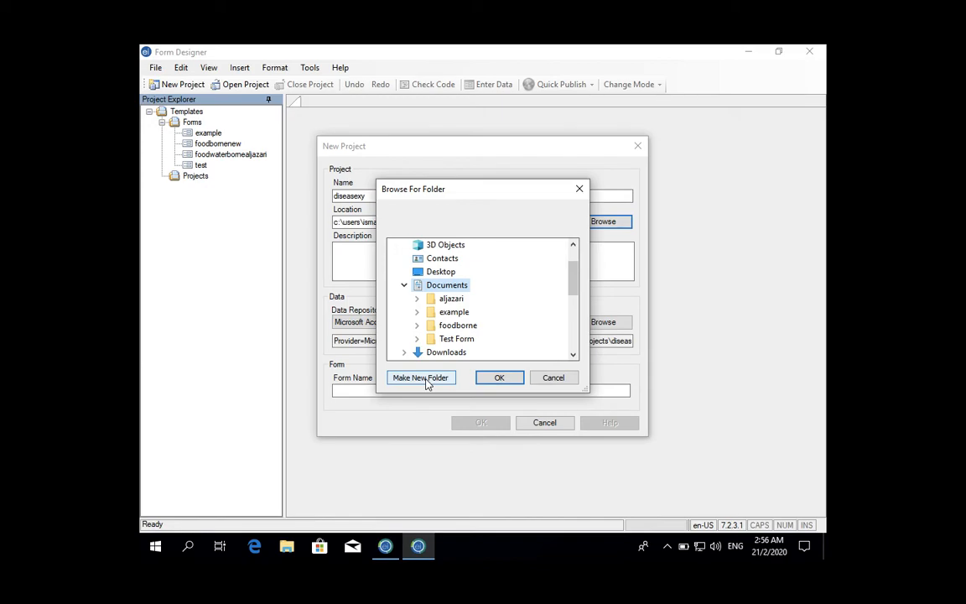
pyautogui.click(425, 378)
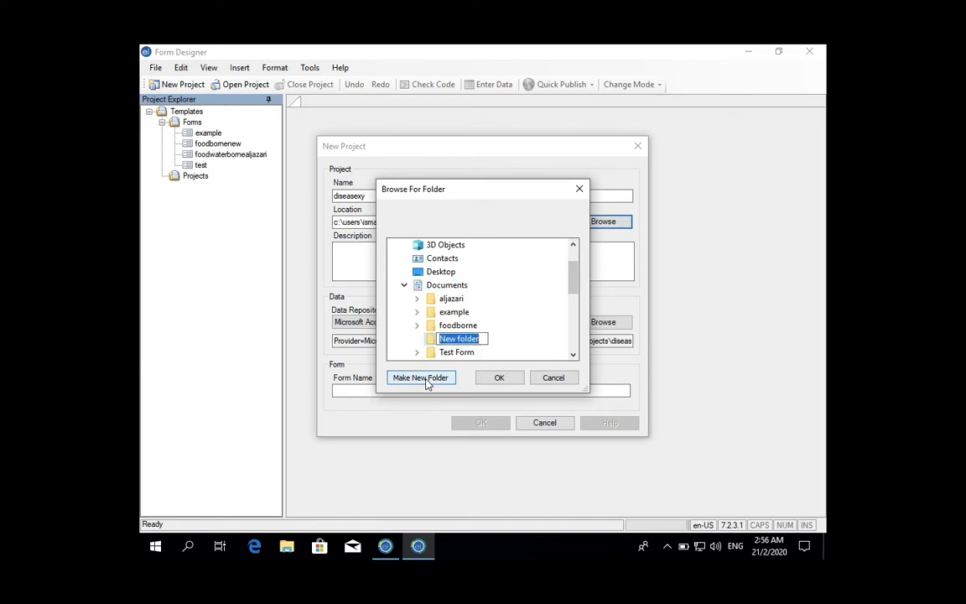
pyautogui.write('aljazari')
pyautogui.write('1')
pyautogui.press('Escape')
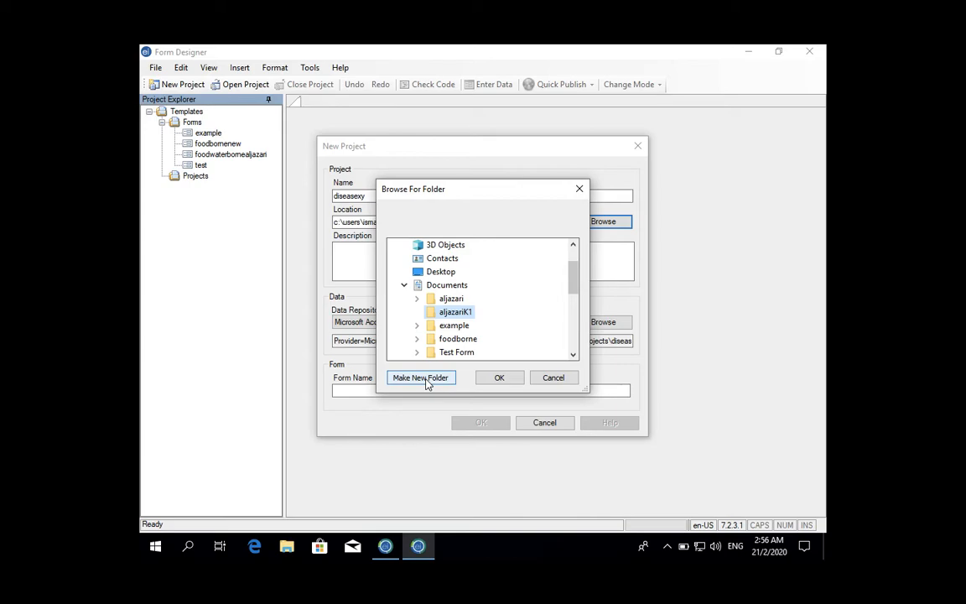
pyautogui.click(499, 377)
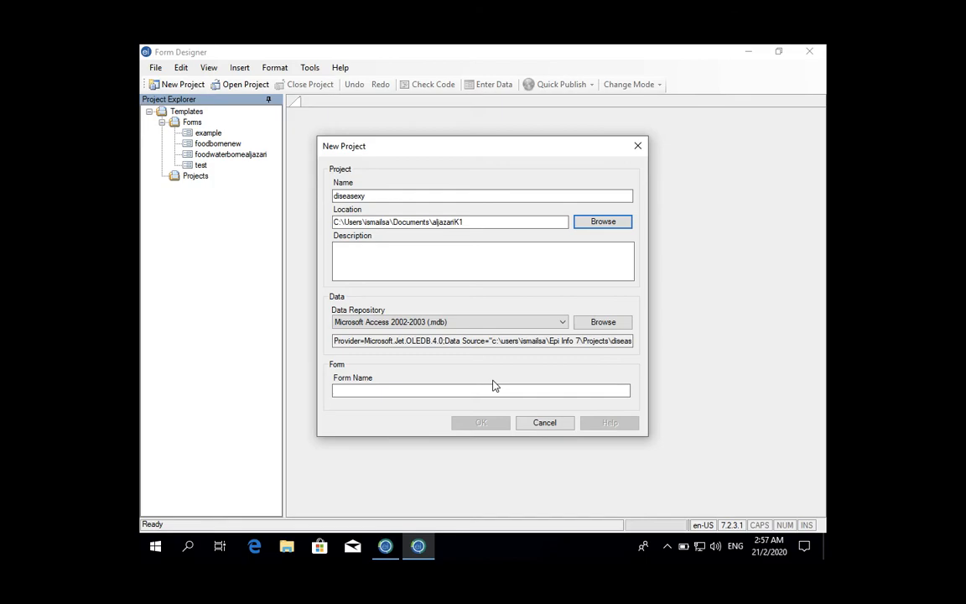
# Name the project's form siasatanpenyakit
pyautogui.click(483, 388)
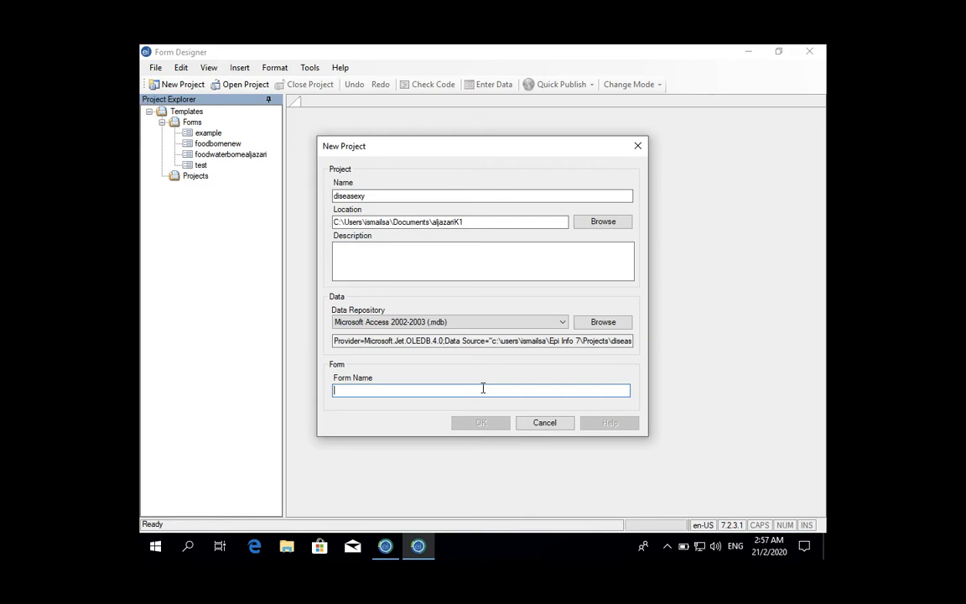
pyautogui.write('s')
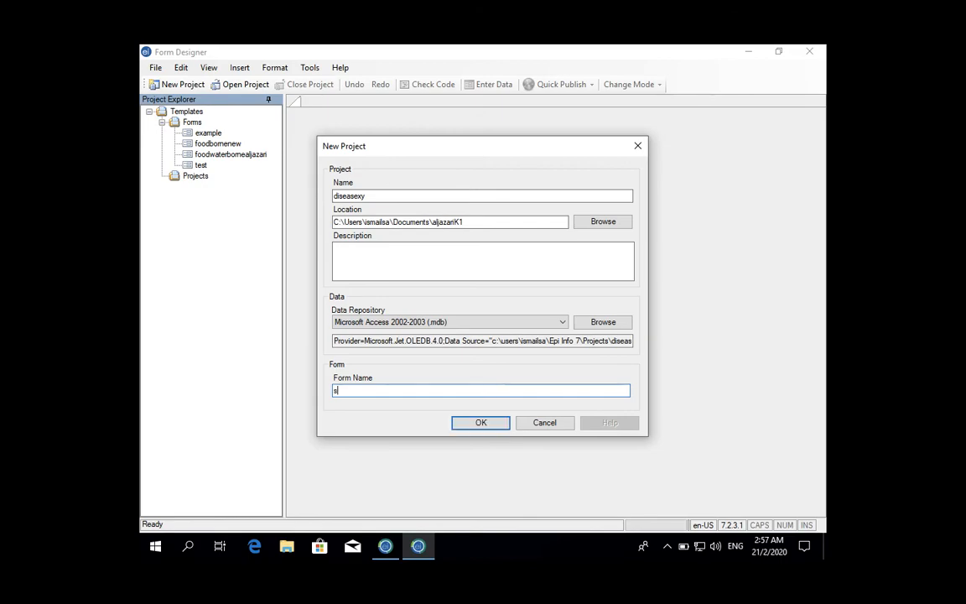
pyautogui.write('iasatanpenyakit')
pyautogui.click(517, 218)
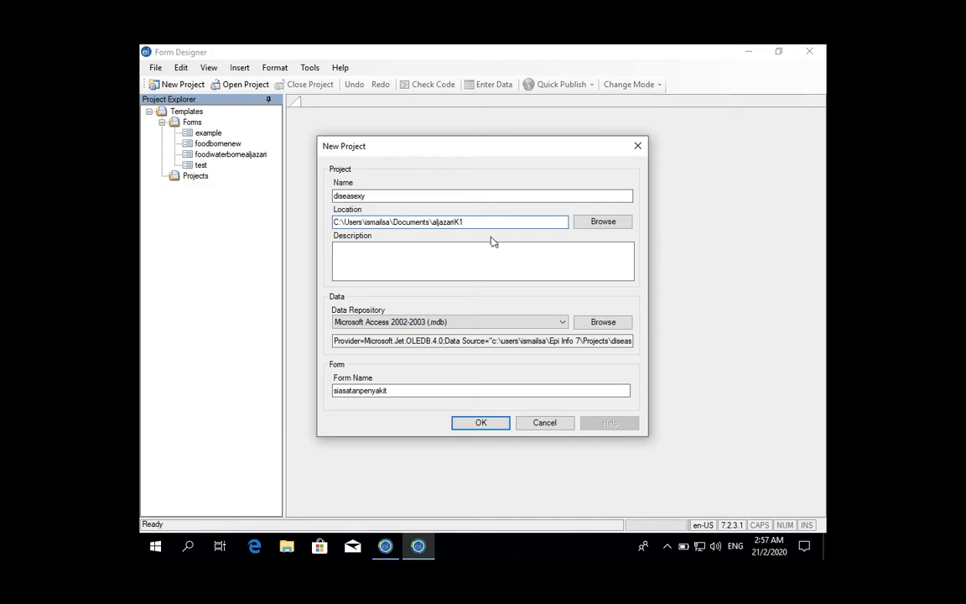
pyautogui.click(414, 389)
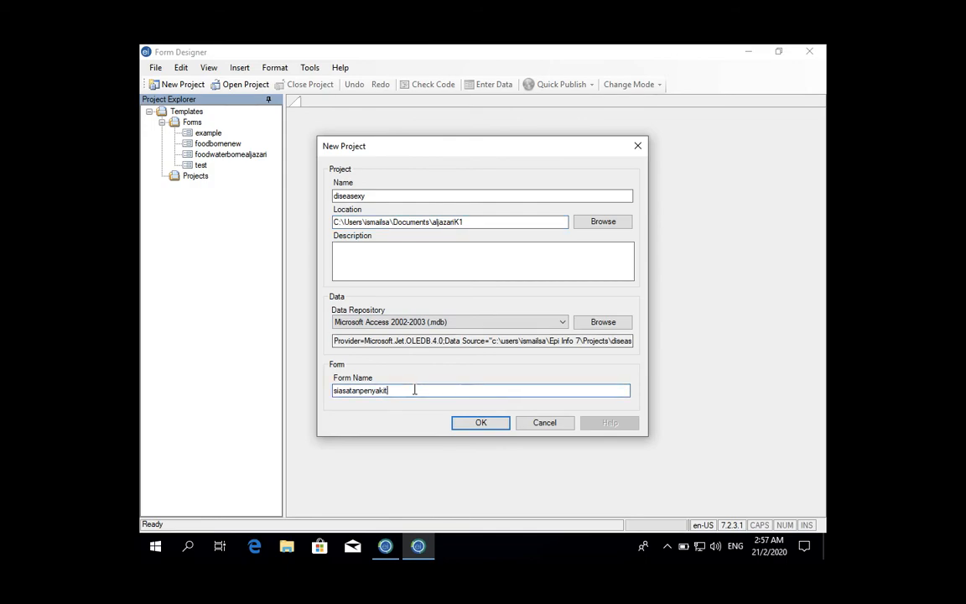
# Enter the project description "borang siasatan penyakit berjangkit bawaan syaitan"
pyautogui.click(476, 259)
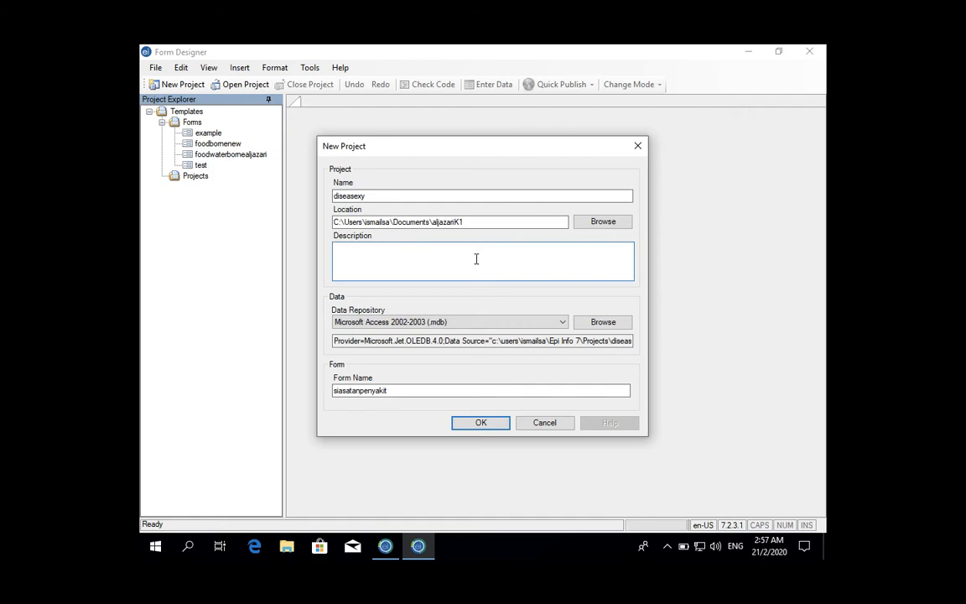
pyautogui.write('borang siasatan penyakitt')
pyautogui.press('BackSpace')
pyautogui.write('berjangkit bawaan syaitan')
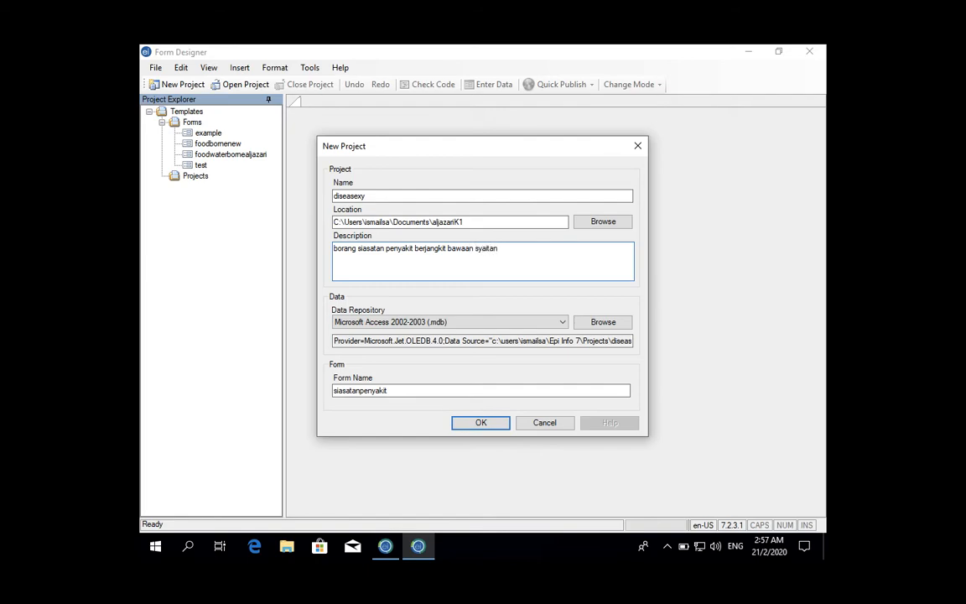
# Replace the last word of the project description with "vektor/ makan"
pyautogui.press('BackSpace')
pyautogui.press('BackSpace')
pyautogui.press('BackSpace')
pyautogui.press('BackSpace')
pyautogui.press('BackSpace')
pyautogui.press('BackSpace')
pyautogui.press('BackSpace')
pyautogui.write('vektor/ makan')
# Shorten the project description to "borang siasatan penyakit berjangkit"
pyautogui.press('BackSpace')
pyautogui.press('BackSpace')
pyautogui.press('BackSpace')
pyautogui.press('BackSpace')
pyautogui.press('BackSpace')
pyautogui.press('BackSpace')
pyautogui.press('BackSpace')
pyautogui.press('BackSpace')
pyautogui.press('BackSpace')
pyautogui.press('BackSpace')
pyautogui.press('BackSpace')
pyautogui.press('BackSpace')
pyautogui.press('BackSpace')
pyautogui.press('BackSpace')
pyautogui.press('BackSpace')
pyautogui.press('BackSpace')
pyautogui.press('BackSpace')
pyautogui.press('BackSpace')
pyautogui.press('BackSpace')
pyautogui.press('BackSpace')
pyautogui.press('BackSpace')
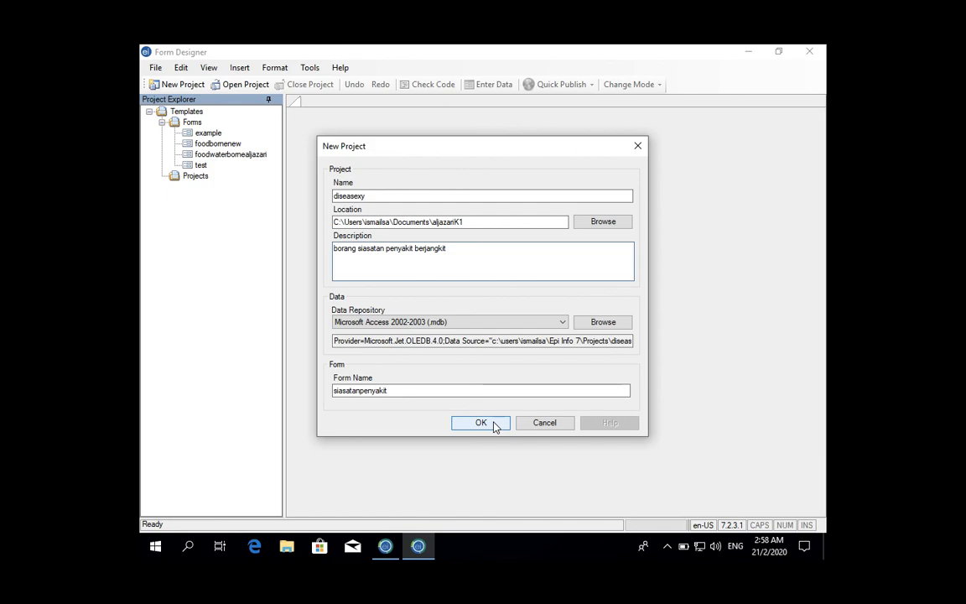
# Create the project and select Page 1 of the siasatanpenyakit form
pyautogui.click(494, 423)
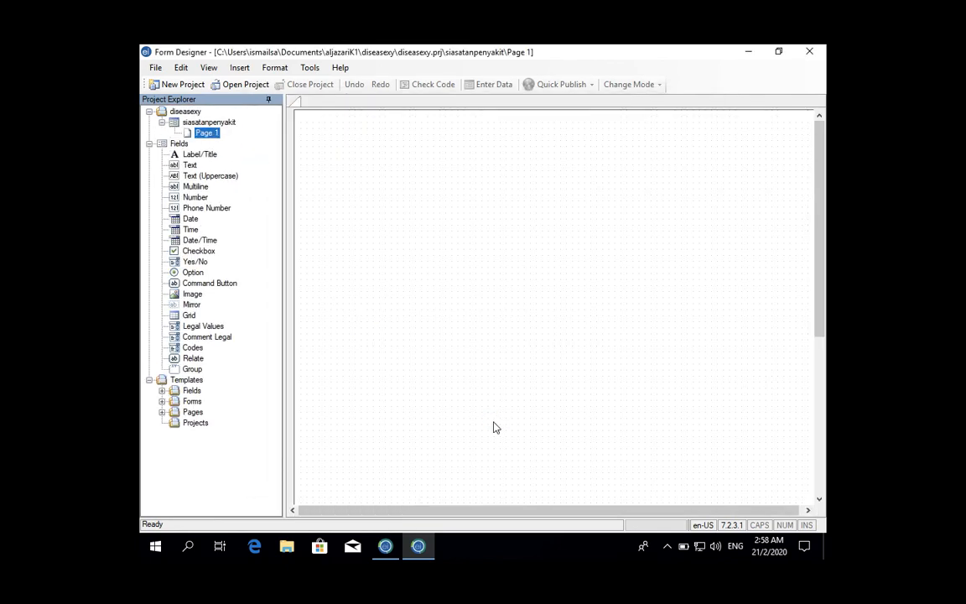
pyautogui.click(214, 125)
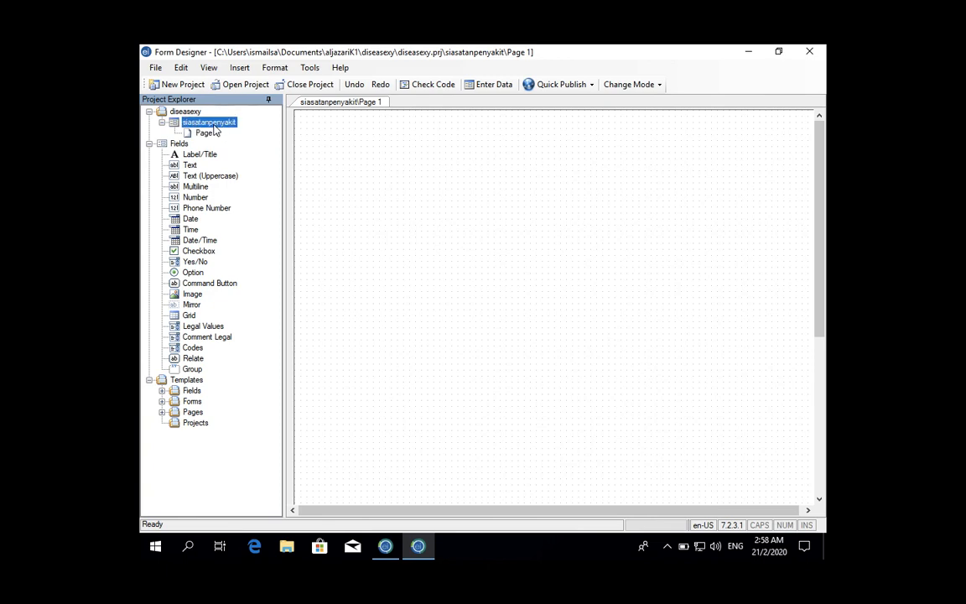
pyautogui.click(208, 134)
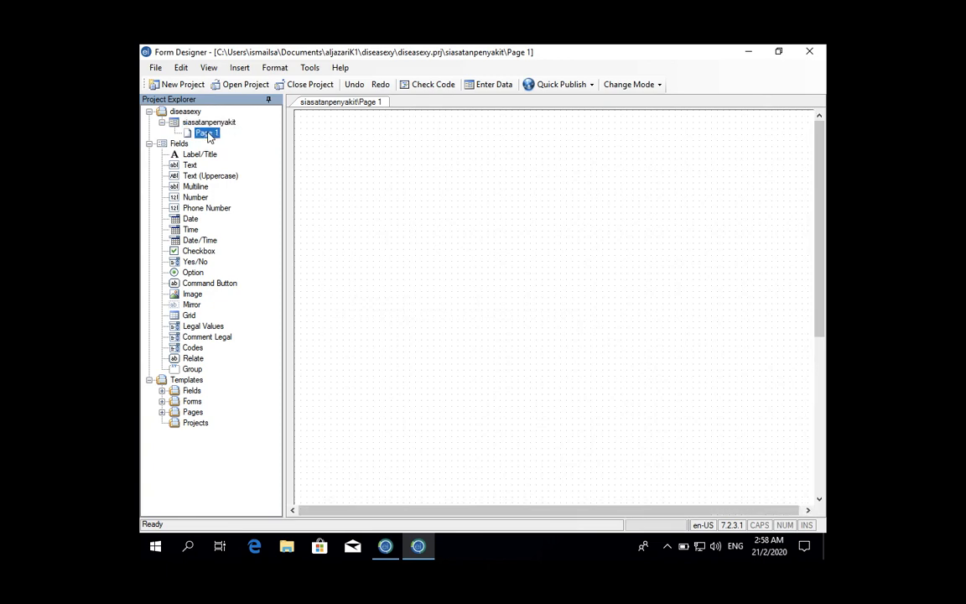